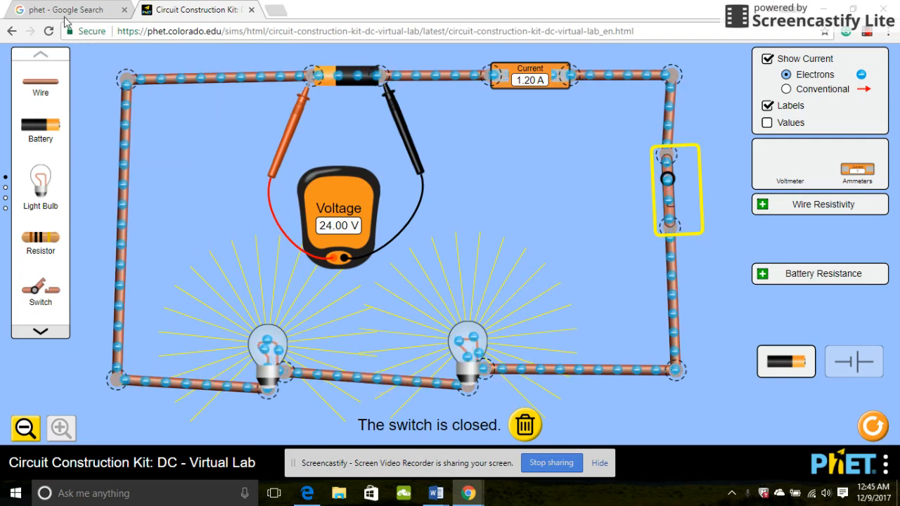
# From the Google results for 'phet', open the PhET: Free online physics site.
pyautogui.hotkey('ctrl', 'shift', 'Tab')
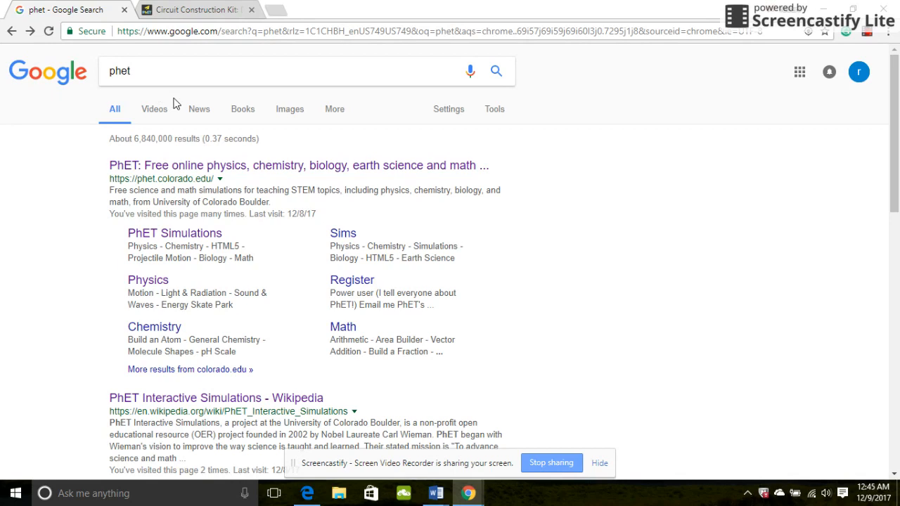
pyautogui.click(187, 166)
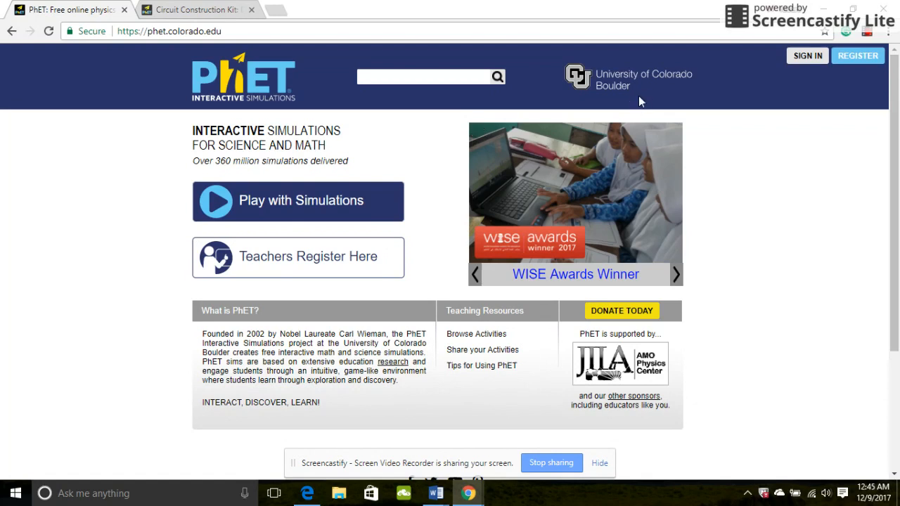
# Browse Simulations > Physics > Electricity, Magnets & Circuits and open Circuit Construction Kit: DC.
pyautogui.click(268, 200)
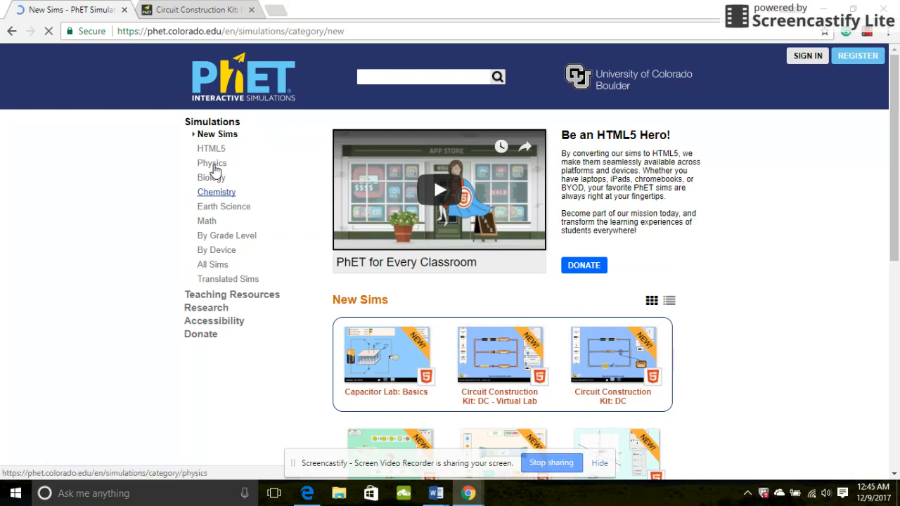
pyautogui.click(213, 167)
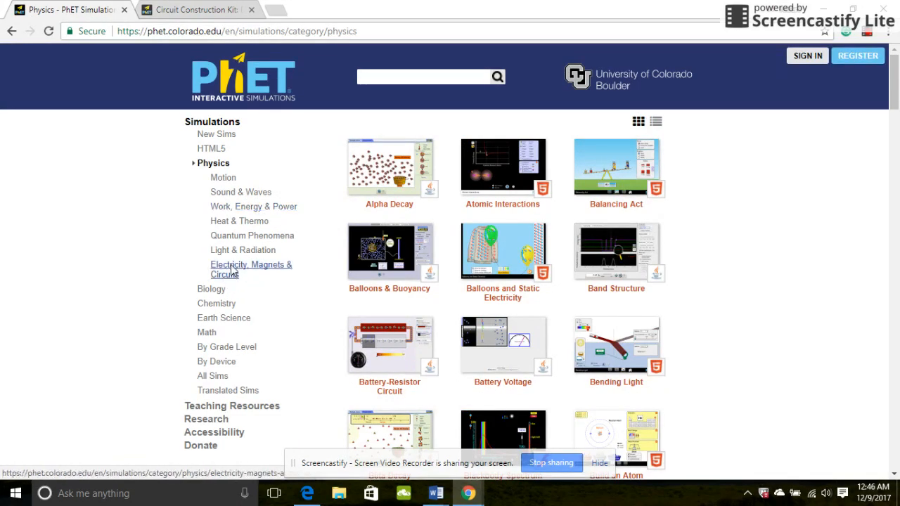
pyautogui.click(232, 271)
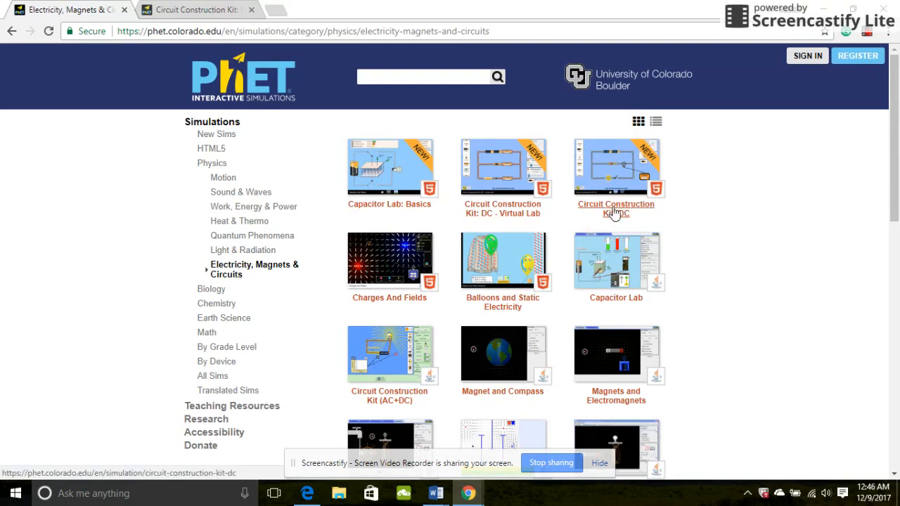
pyautogui.click(613, 212)
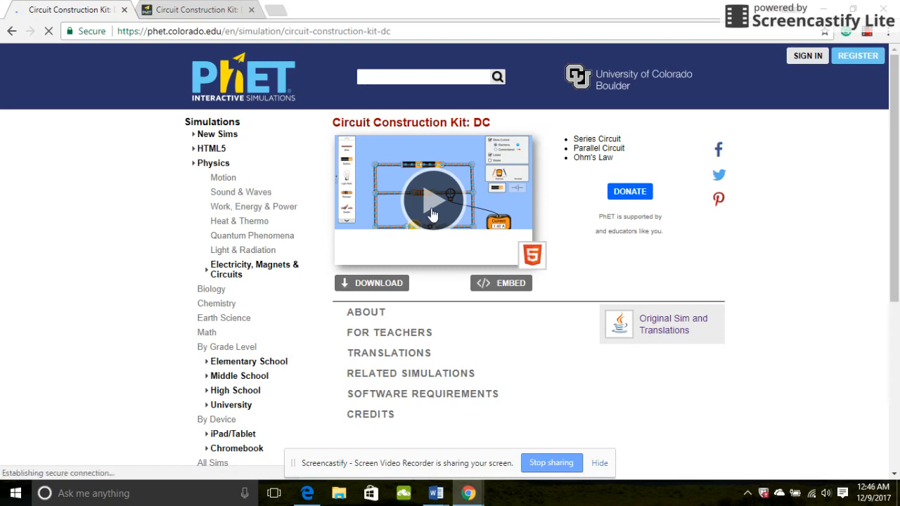
# Start the Circuit Construction Kit: DC sim and enter its Lab screen.
pyautogui.click(432, 200)
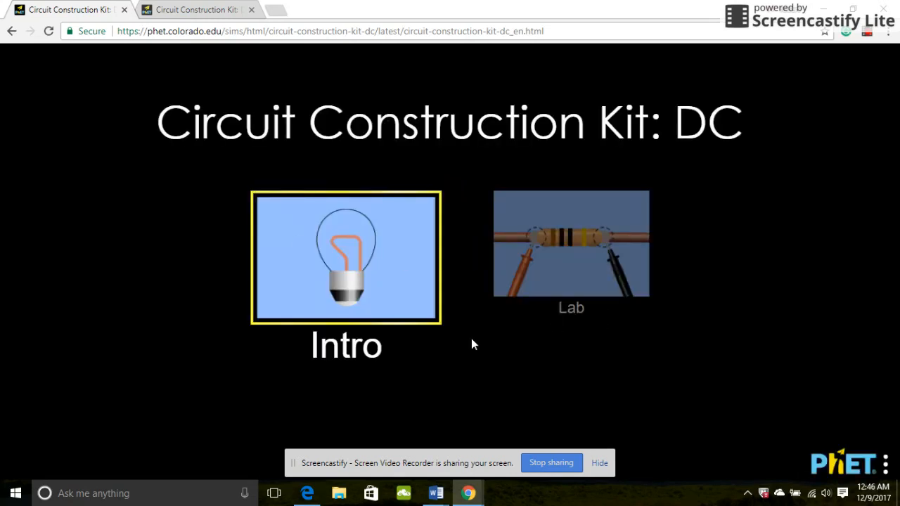
pyautogui.click(570, 274)
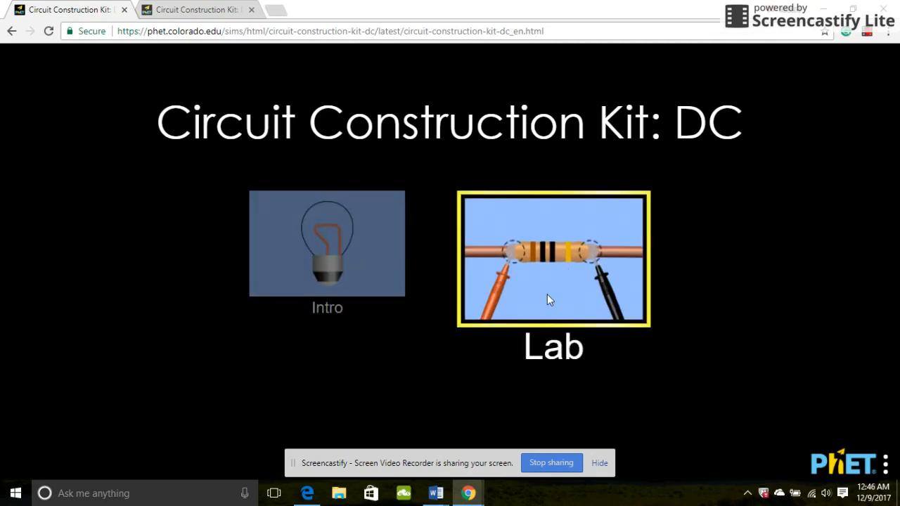
pyautogui.click(548, 298)
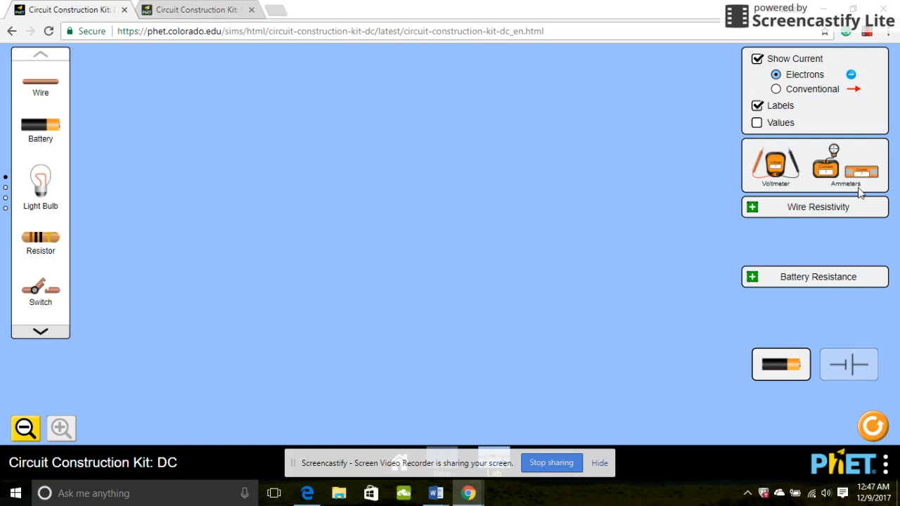
pyautogui.click(758, 212)
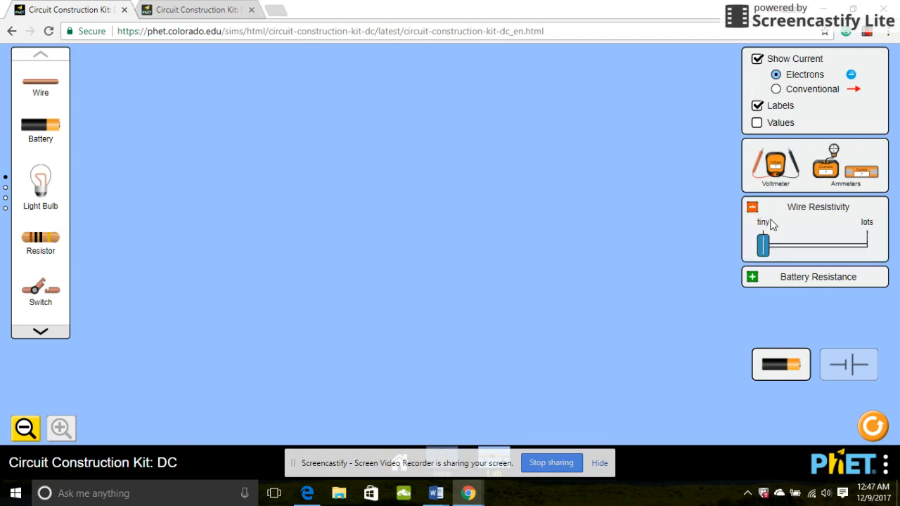
pyautogui.click(751, 277)
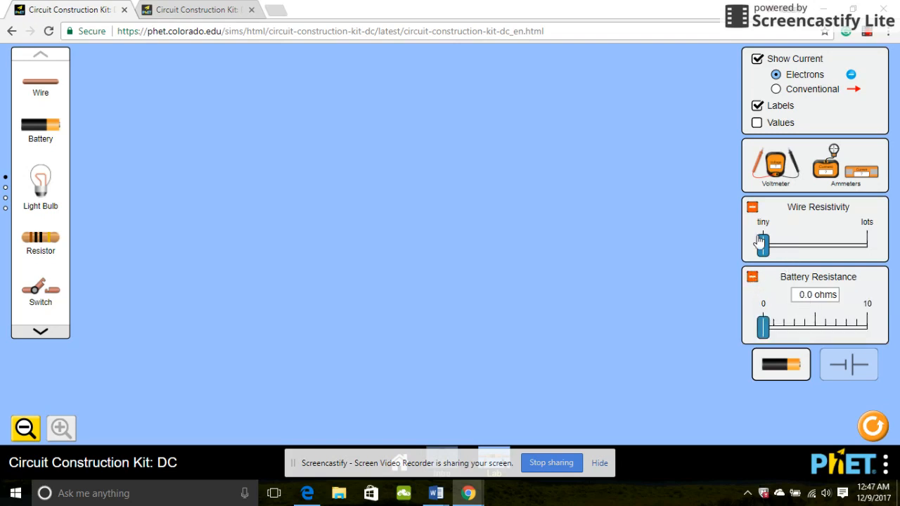
pyautogui.click(751, 277)
pyautogui.click(752, 208)
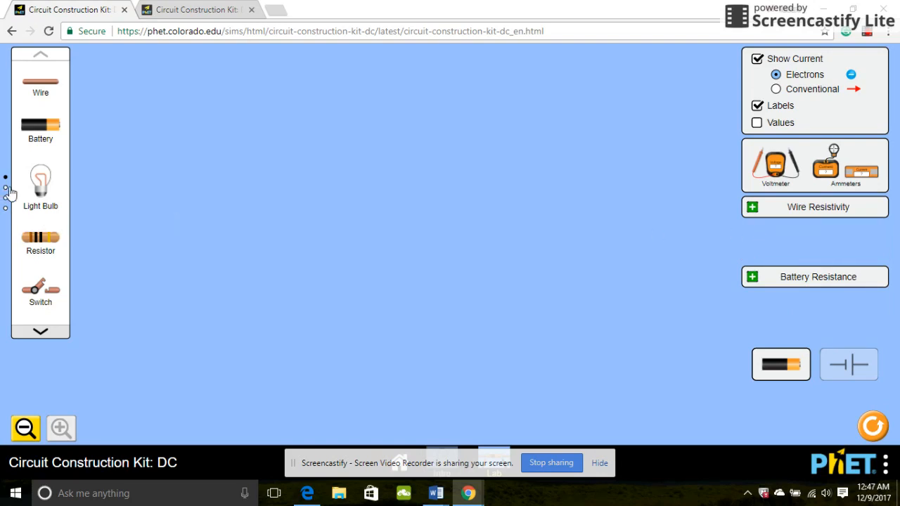
# Place a battery, two light bulbs and an upright switch, plus a wire from the battery.
pyautogui.moveTo(40, 144); pyautogui.dragTo(336, 100)
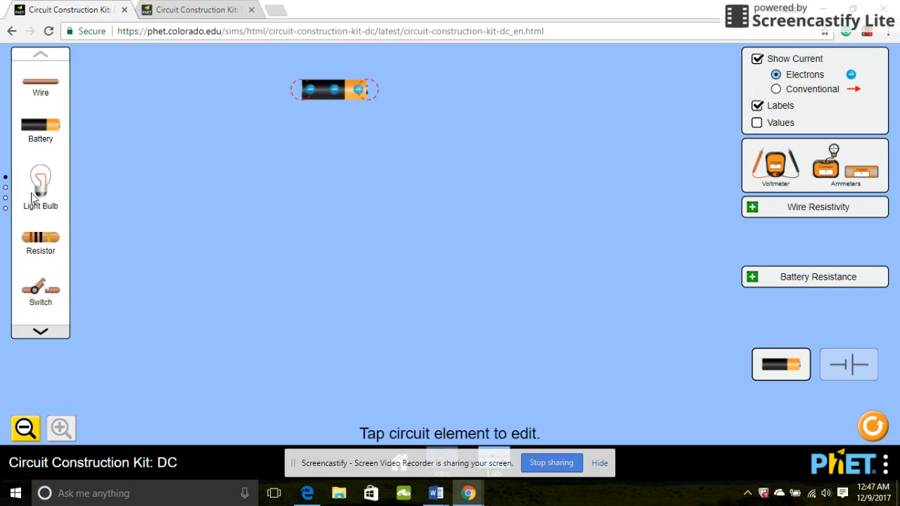
pyautogui.moveTo(35, 195); pyautogui.dragTo(176, 307)
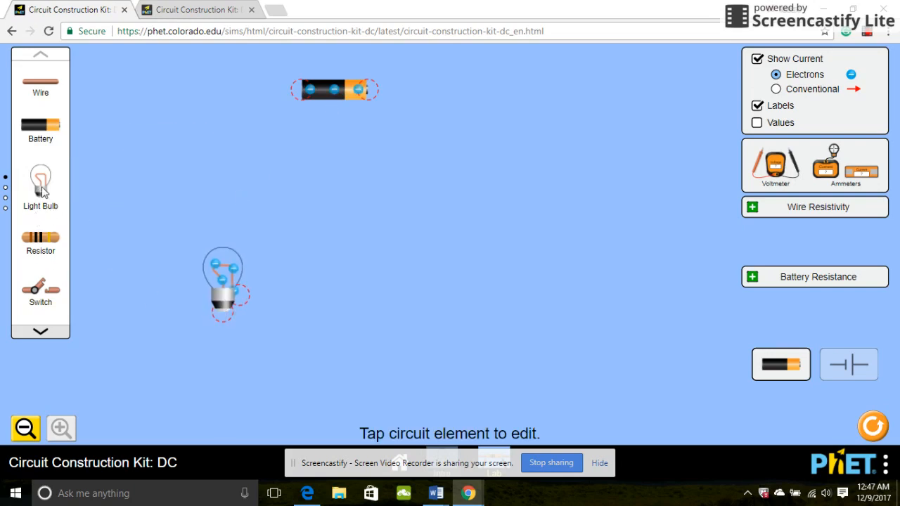
pyautogui.moveTo(42, 191); pyautogui.dragTo(423, 309)
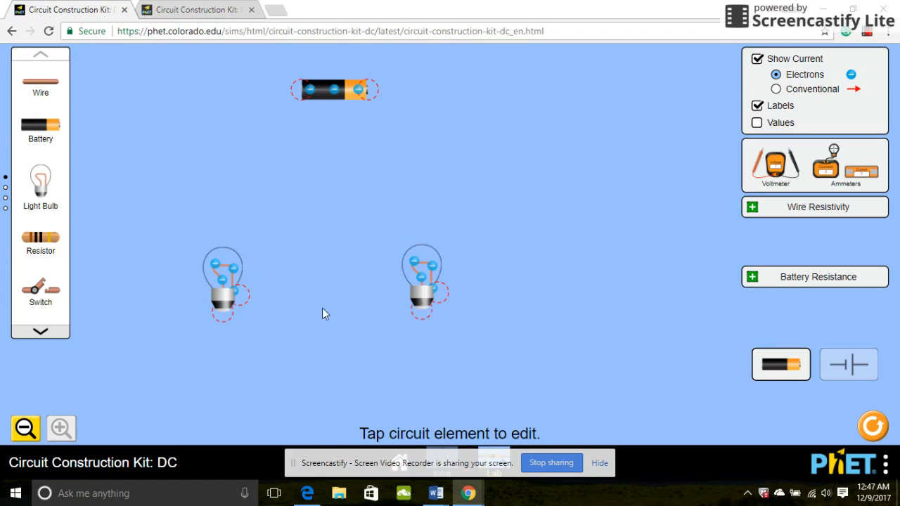
pyautogui.moveTo(42, 292); pyautogui.dragTo(479, 148)
pyautogui.moveTo(540, 181); pyautogui.dragTo(526, 224)
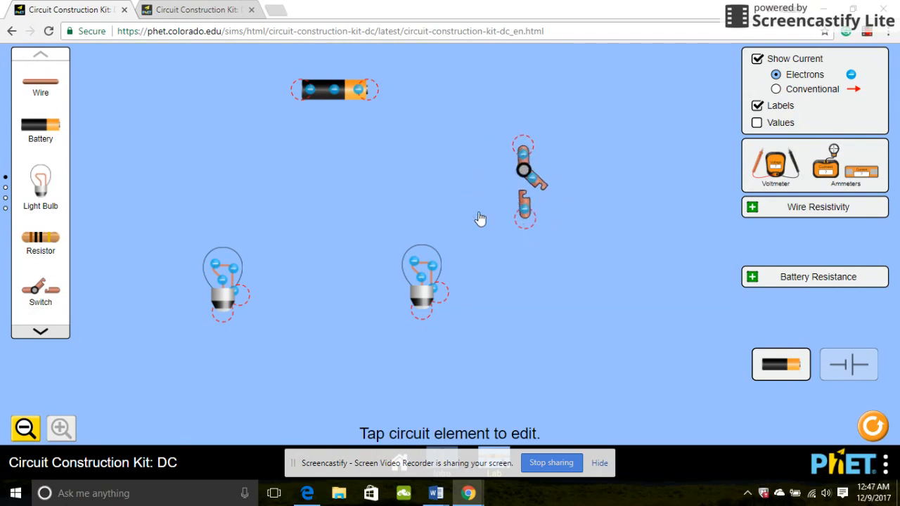
pyautogui.moveTo(27, 94); pyautogui.dragTo(504, 92)
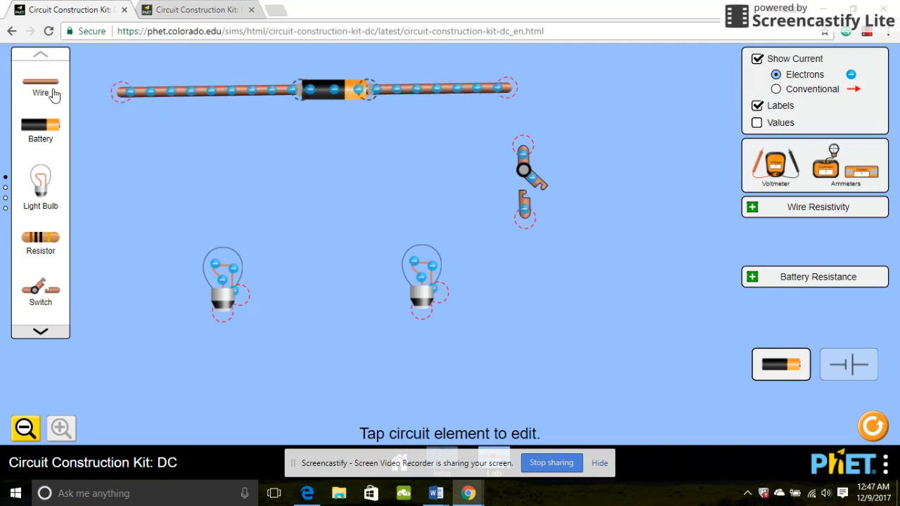
# Wire the two bulbs together and run the top wire down to the switch.
pyautogui.moveTo(37, 87); pyautogui.dragTo(416, 313)
pyautogui.moveTo(45, 85); pyautogui.dragTo(389, 147)
pyautogui.moveTo(538, 109); pyautogui.dragTo(522, 148)
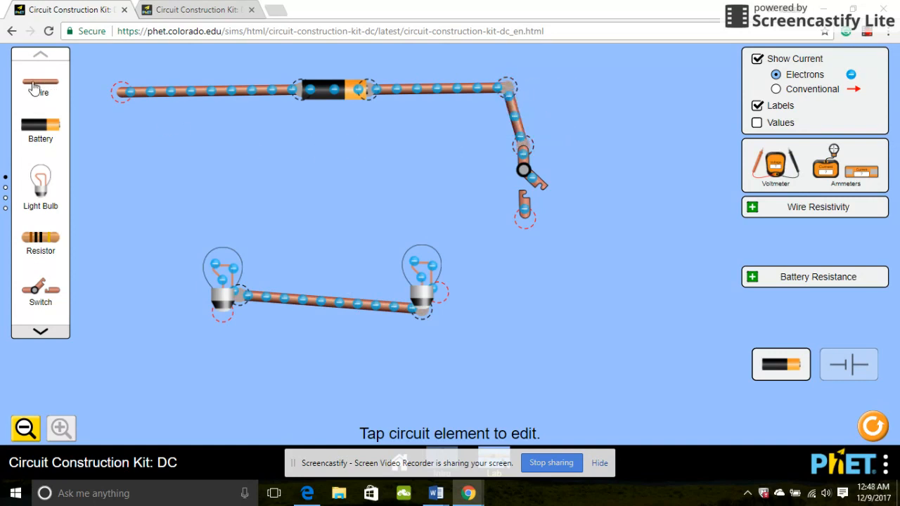
pyautogui.moveTo(35, 90); pyautogui.dragTo(464, 235)
pyautogui.moveTo(563, 299); pyautogui.dragTo(531, 299)
# Run wires down the left side to the left bulb and from the right bulb to the switch.
pyautogui.moveTo(44, 102); pyautogui.dragTo(114, 322)
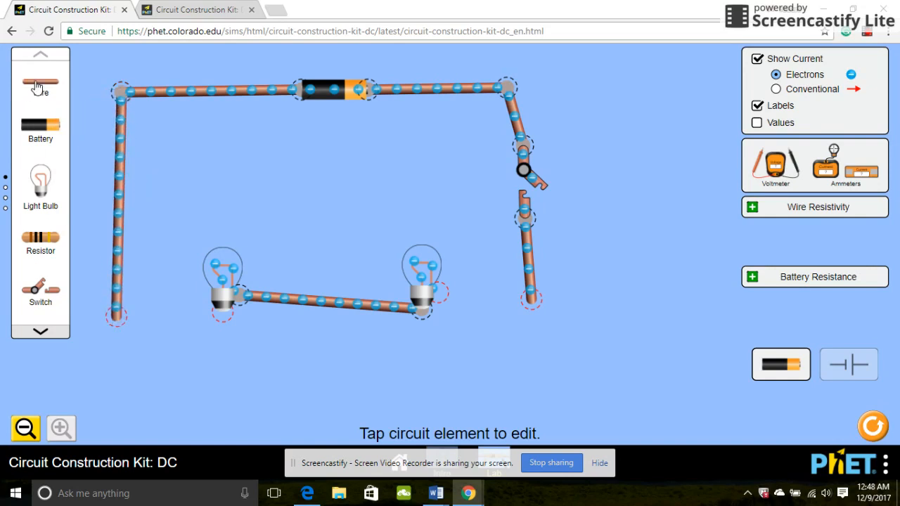
pyautogui.moveTo(37, 86); pyautogui.dragTo(209, 313)
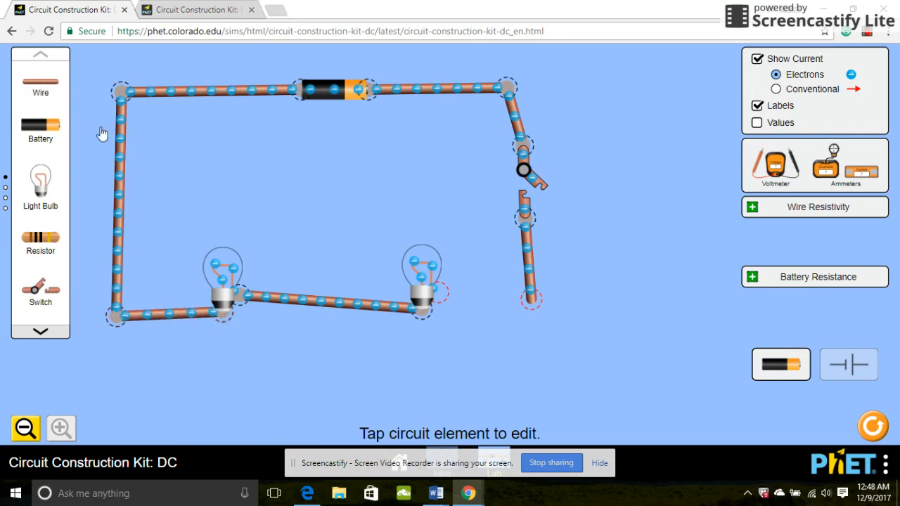
pyautogui.moveTo(40, 84); pyautogui.dragTo(528, 301)
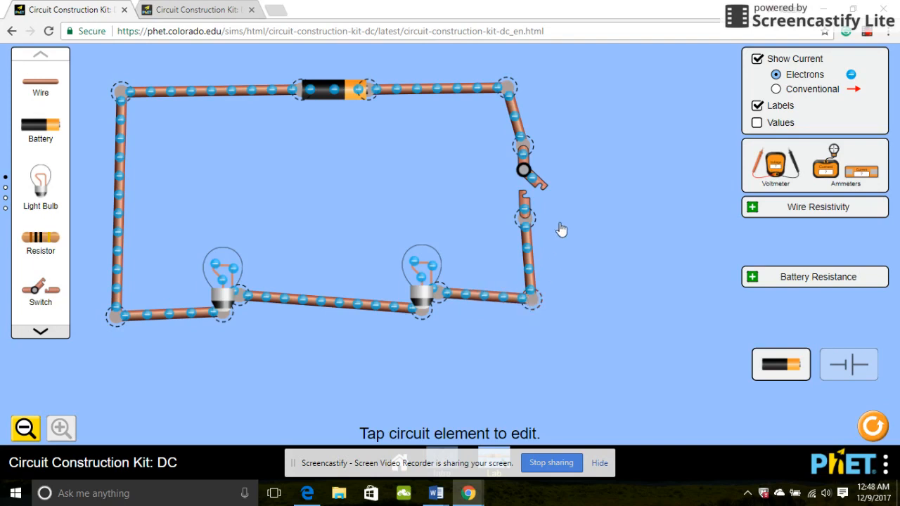
# Move the switch and right-hand corners onto the circuit's right side and close the switch.
pyautogui.click(543, 185)
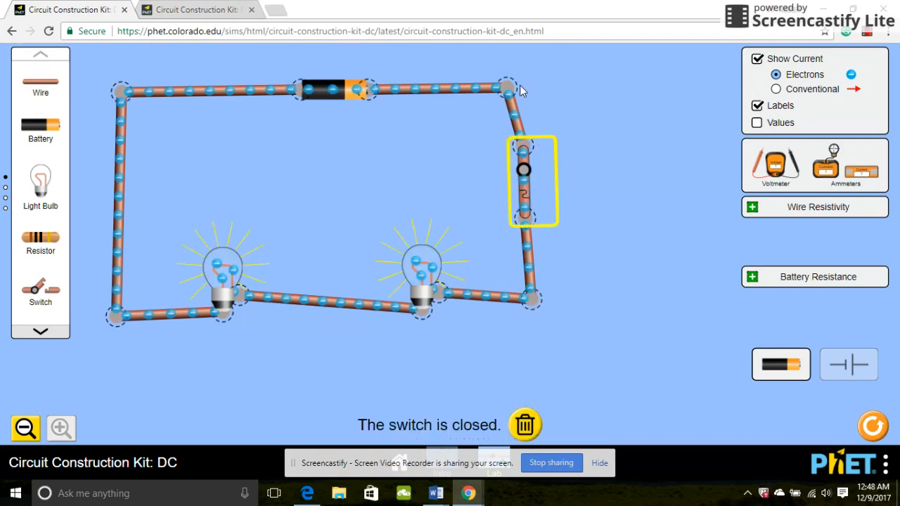
pyautogui.moveTo(506, 88); pyautogui.dragTo(589, 82)
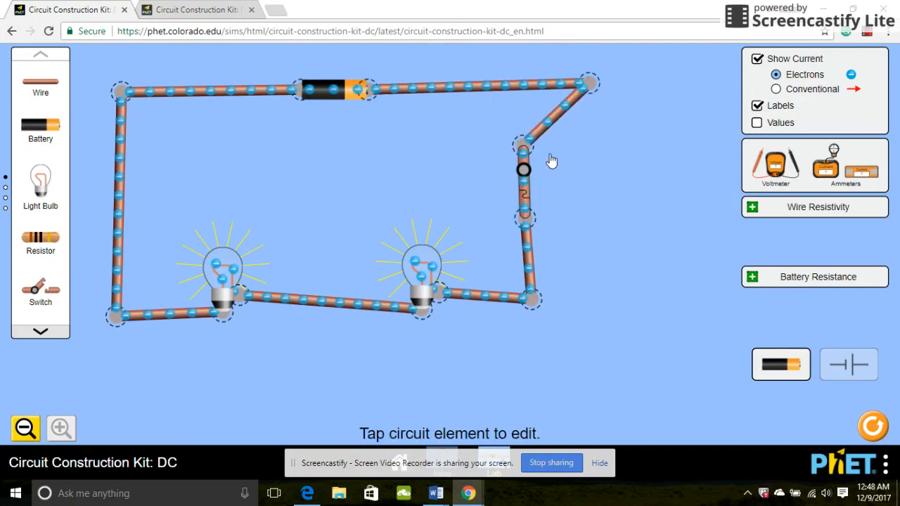
pyautogui.moveTo(527, 174); pyautogui.dragTo(606, 193)
pyautogui.moveTo(531, 301); pyautogui.dragTo(616, 323)
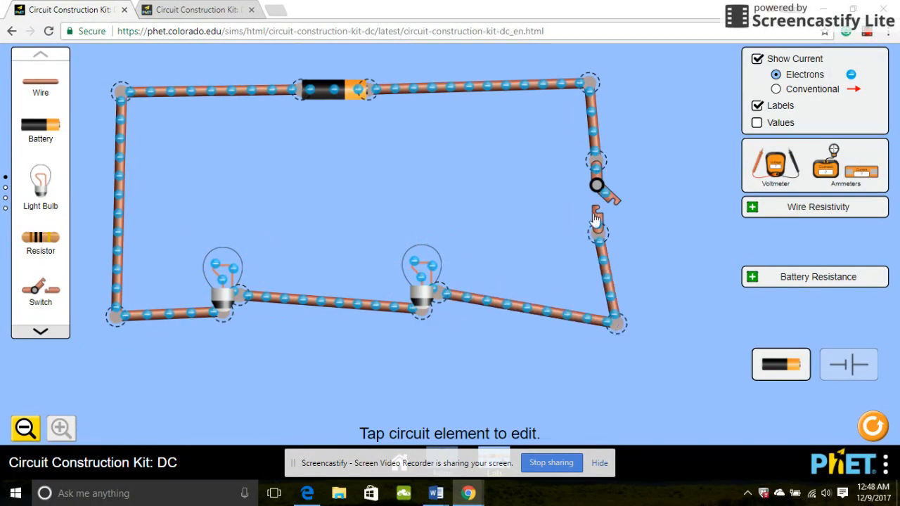
pyautogui.click(594, 217)
# Lower both bulbs and the lower-left corner to square the circuit into a rectangle.
pyautogui.moveTo(428, 327); pyautogui.dragTo(427, 362)
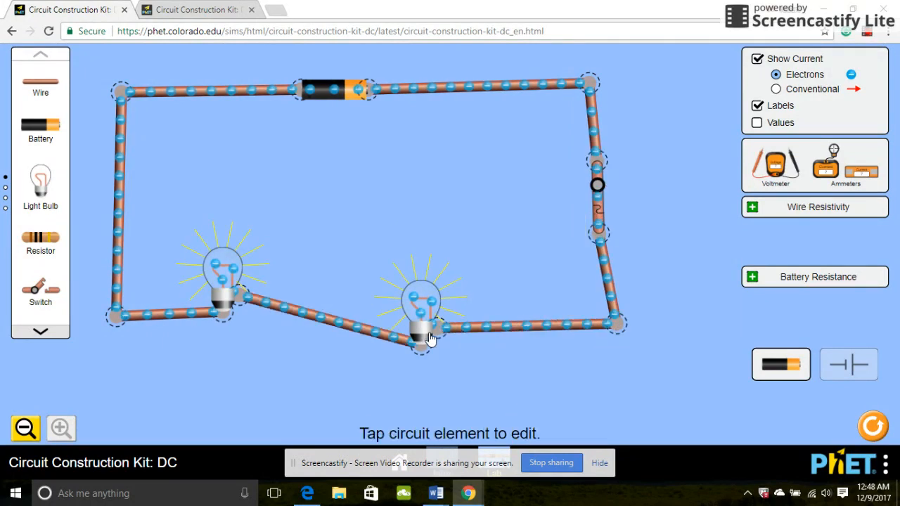
pyautogui.moveTo(226, 304); pyautogui.dragTo(224, 351)
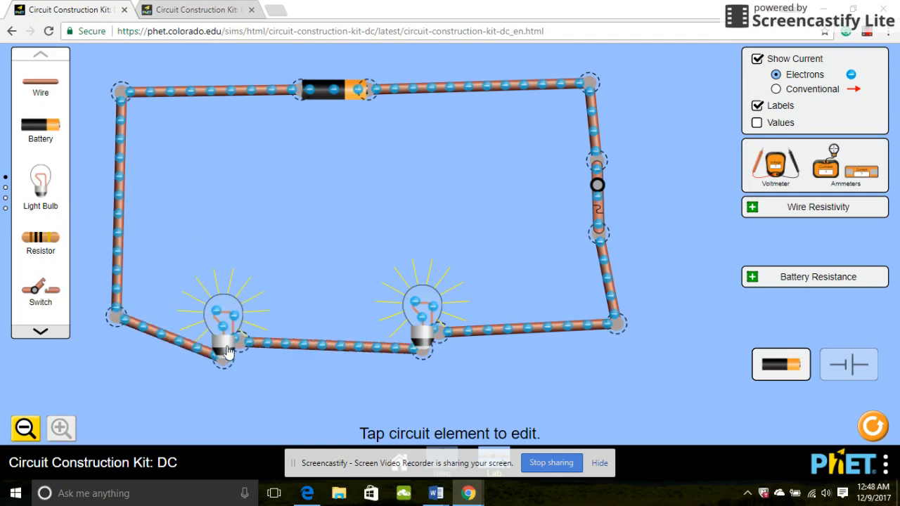
pyautogui.moveTo(116, 315); pyautogui.dragTo(119, 343)
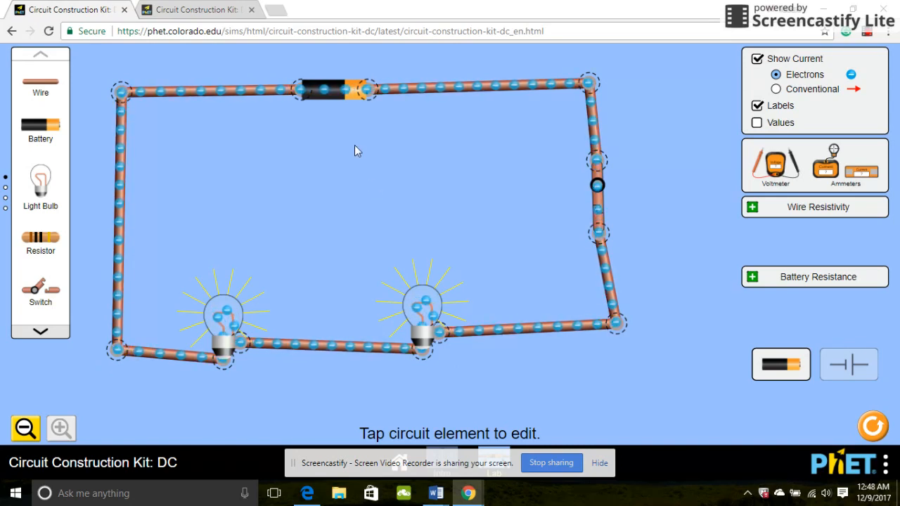
# Step the battery voltage up from 9.0 V past 24, then back down to 24.0 V.
pyautogui.click(329, 98)
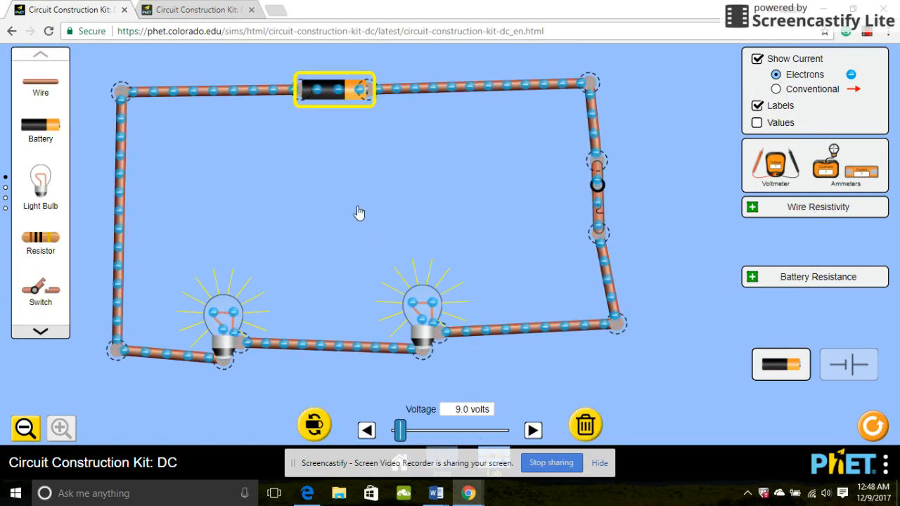
pyautogui.click(533, 430)
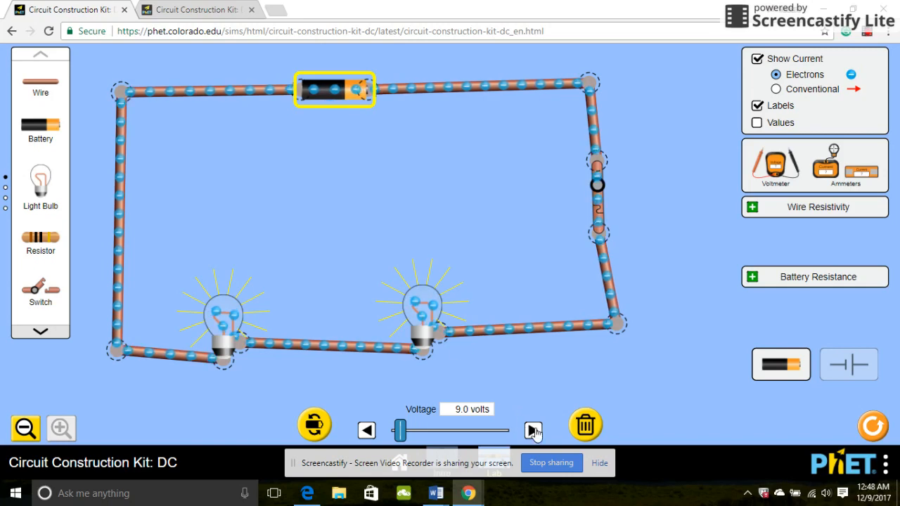
pyautogui.click(532, 431)
pyautogui.click(533, 430)
pyautogui.click(534, 431)
pyautogui.click(534, 431)
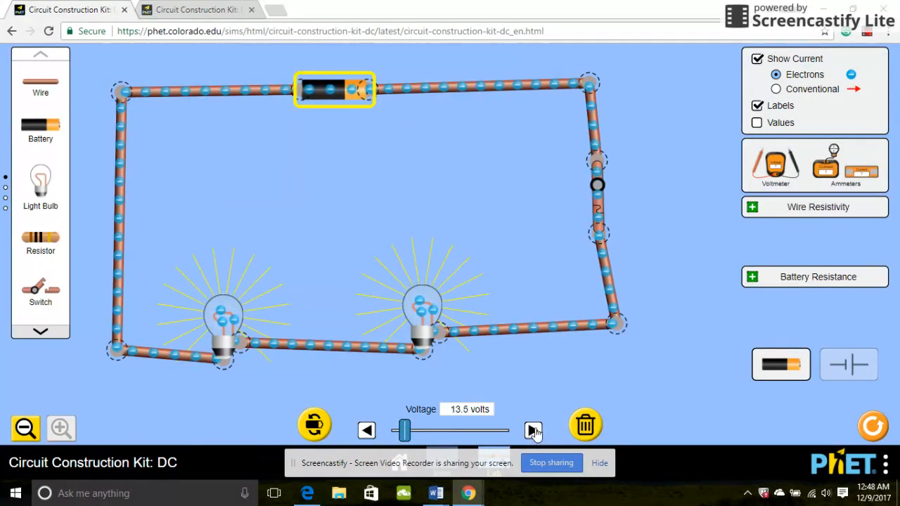
pyautogui.click(533, 431)
pyautogui.click(533, 431)
pyautogui.click(534, 431)
pyautogui.click(533, 431)
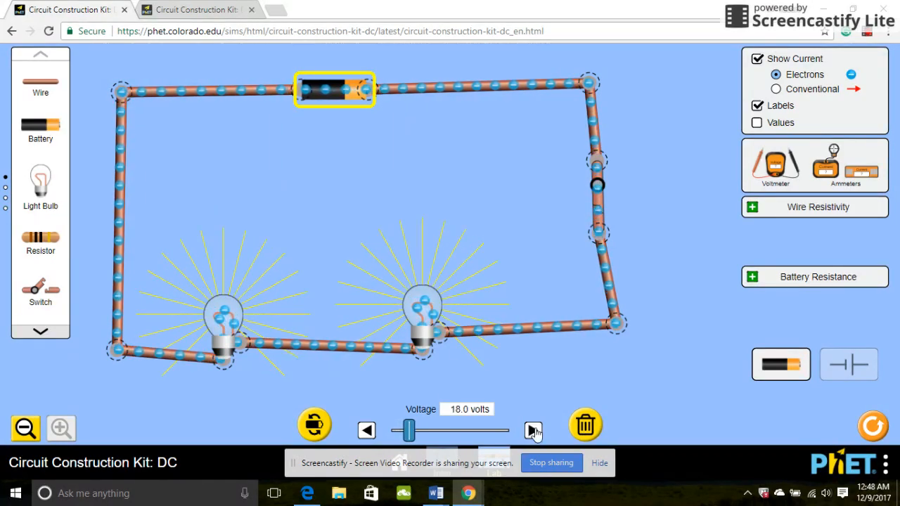
pyautogui.click(533, 431)
pyautogui.click(533, 431)
pyautogui.click(534, 430)
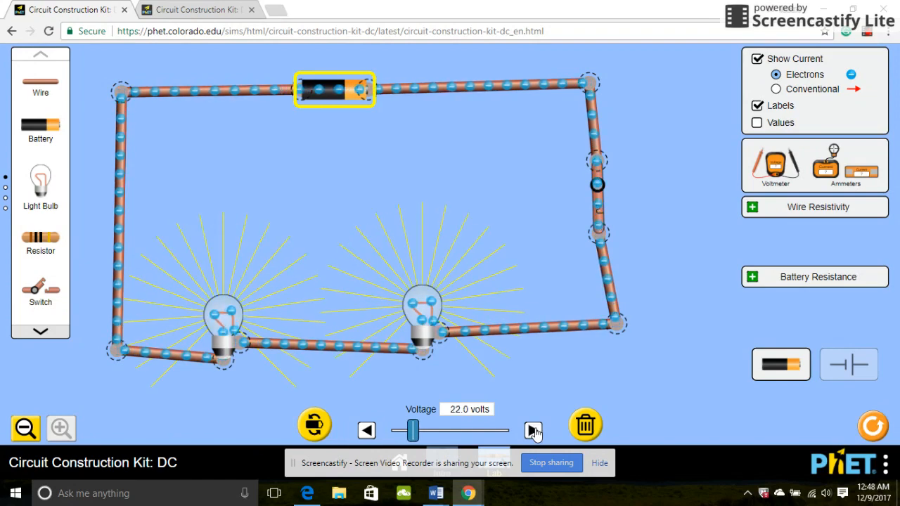
pyautogui.click(533, 431)
pyautogui.click(533, 431)
pyautogui.click(534, 431)
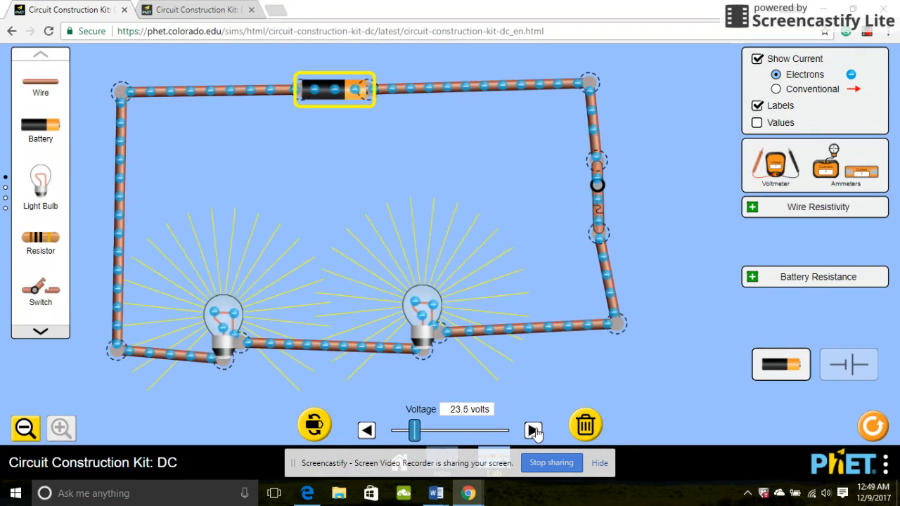
pyautogui.click(533, 431)
pyautogui.click(534, 431)
pyautogui.click(533, 431)
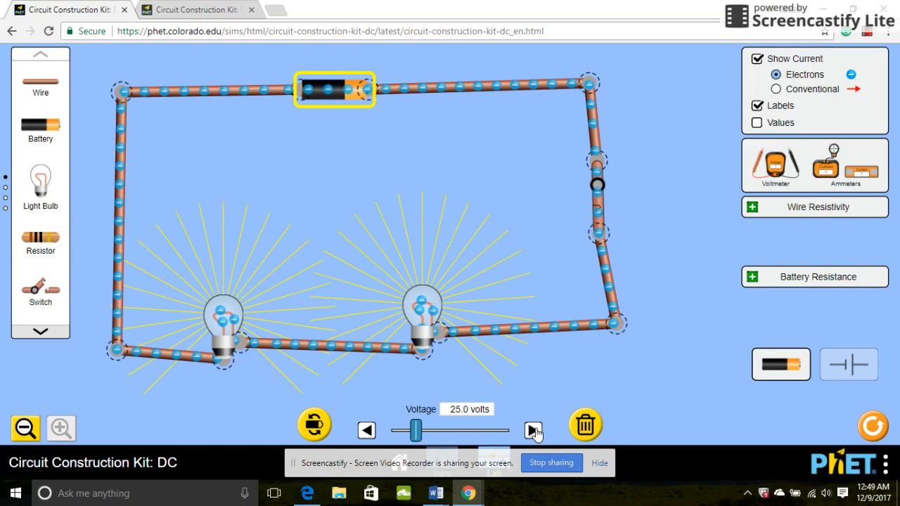
pyautogui.click(366, 431)
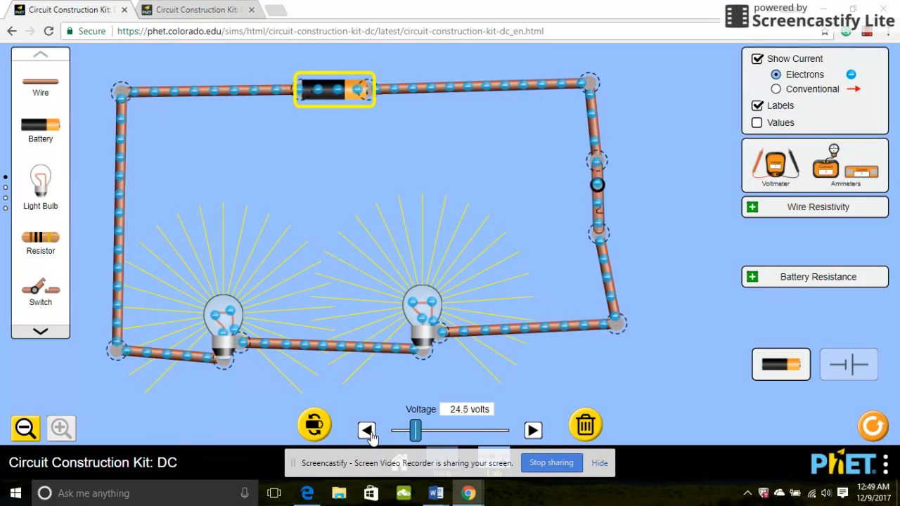
pyautogui.click(367, 431)
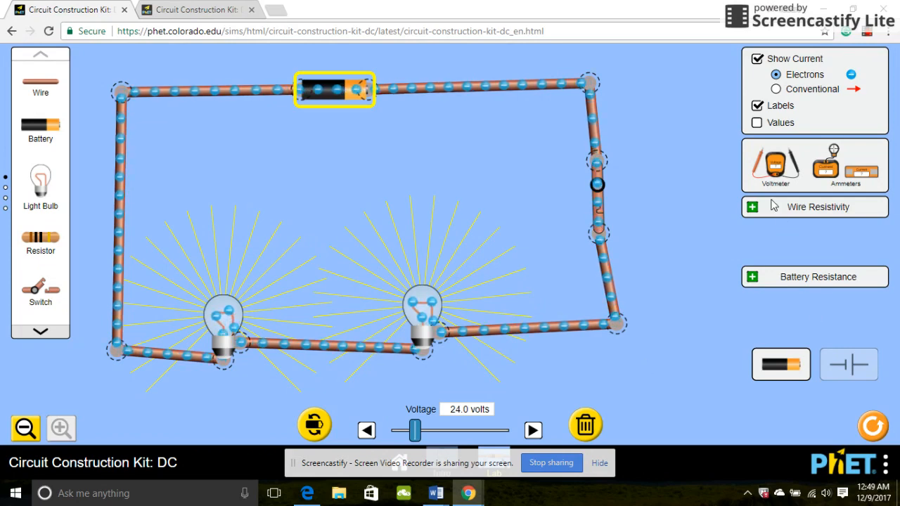
# Put the voltmeter's probes on the battery ends and reverse the battery to read 24.00 V.
pyautogui.moveTo(785, 181); pyautogui.dragTo(302, 204)
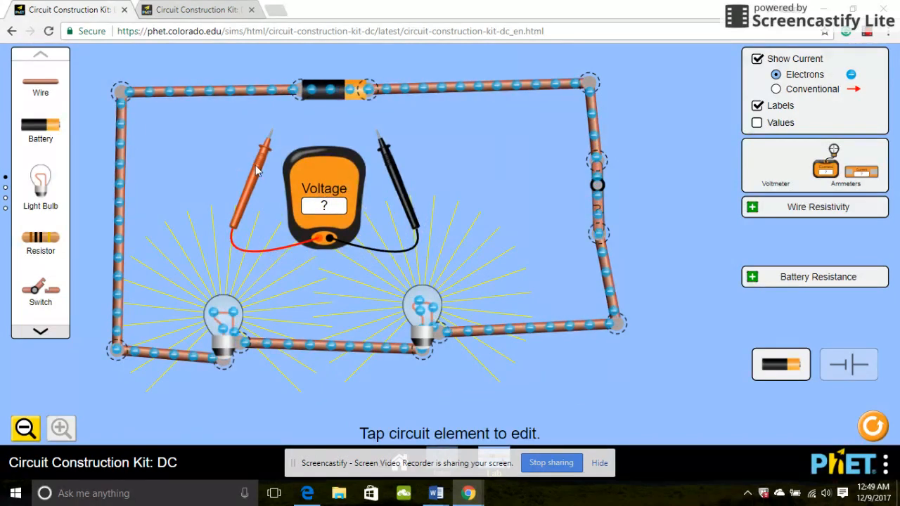
pyautogui.moveTo(272, 137); pyautogui.dragTo(294, 100)
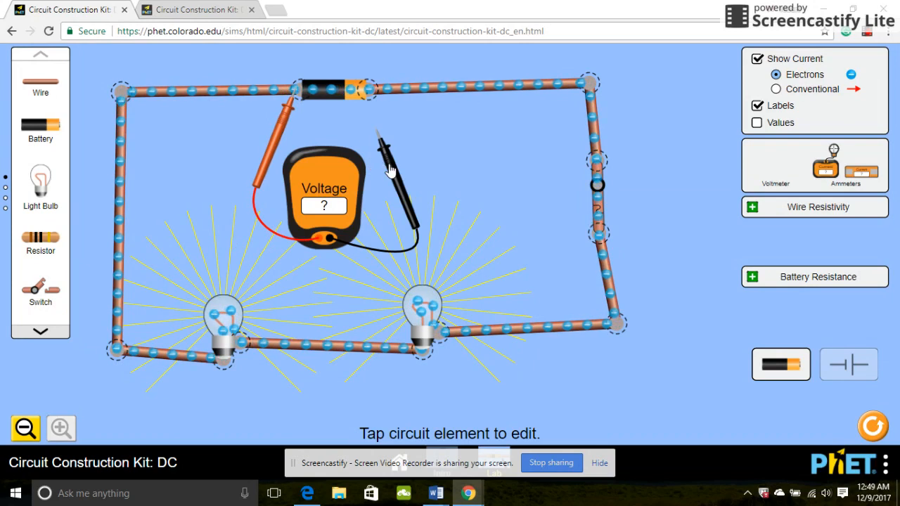
pyautogui.moveTo(388, 160); pyautogui.dragTo(385, 130)
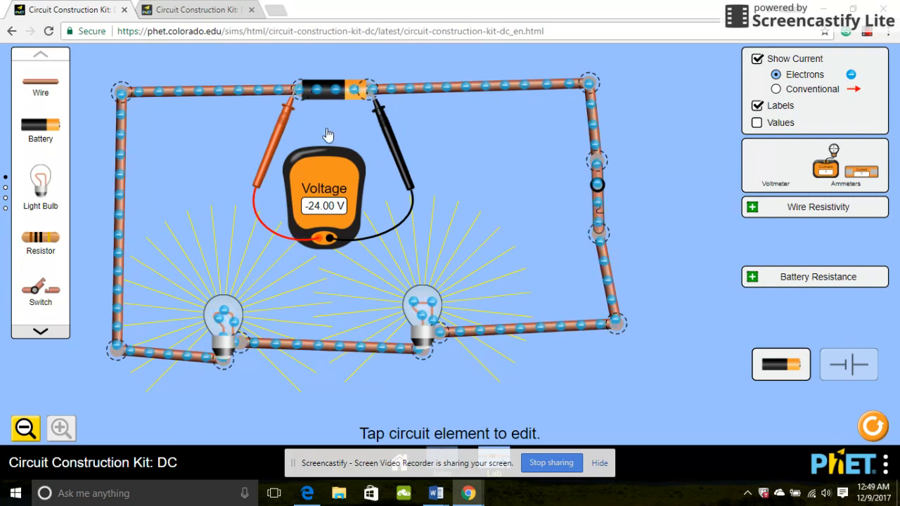
pyautogui.click(334, 102)
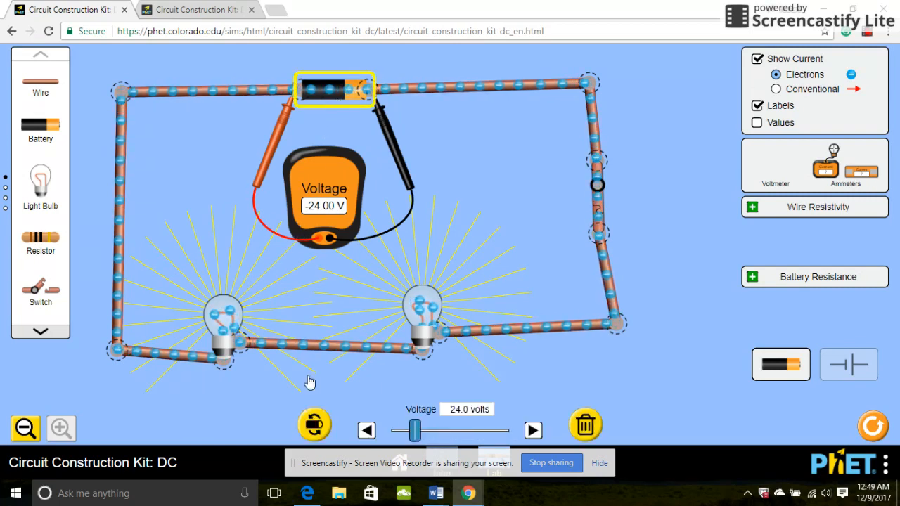
pyautogui.click(313, 426)
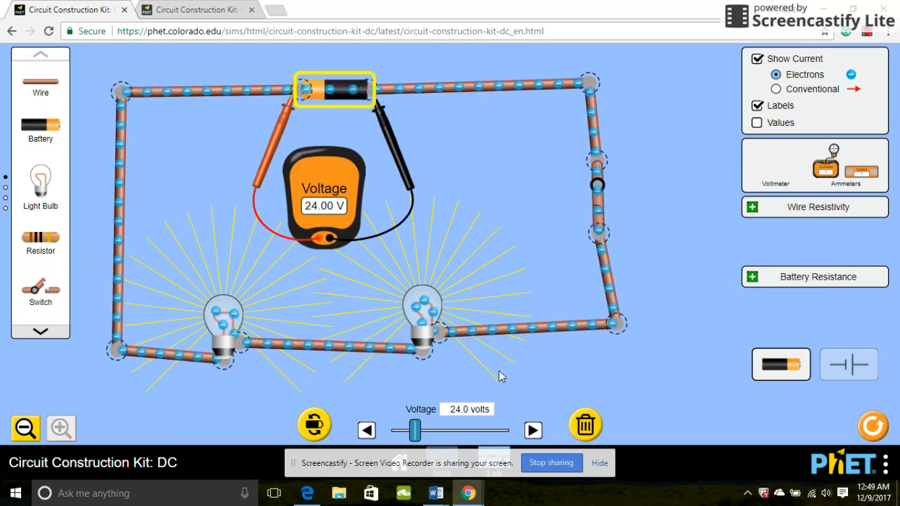
# Cut the top-right joint, drop an ammeter into the gap and rewire it to read 1.20 A.
pyautogui.click(588, 86)
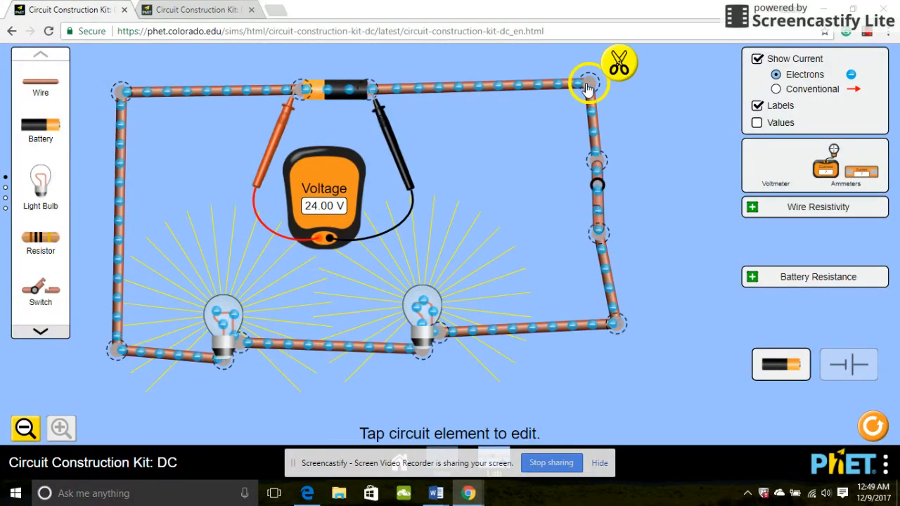
pyautogui.click(618, 64)
pyautogui.moveTo(578, 77); pyautogui.dragTo(465, 100)
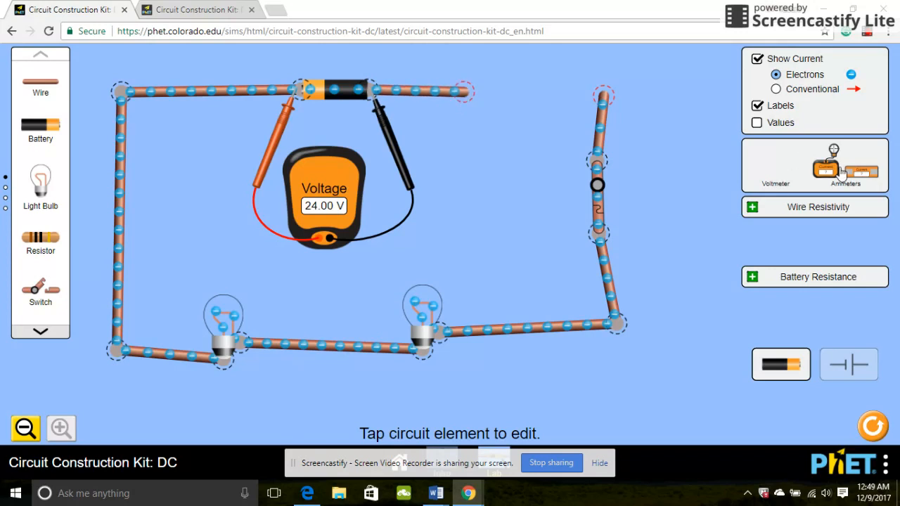
pyautogui.moveTo(859, 172); pyautogui.dragTo(515, 97)
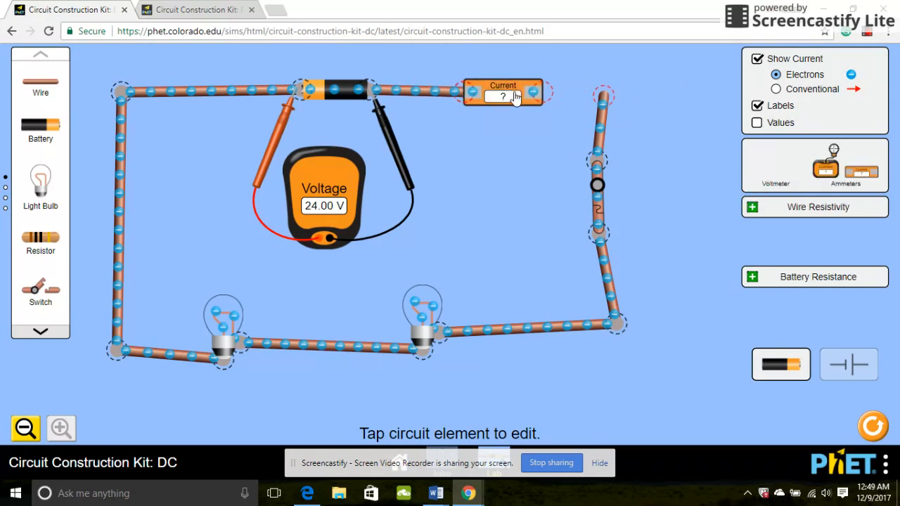
pyautogui.moveTo(40, 86); pyautogui.dragTo(615, 87)
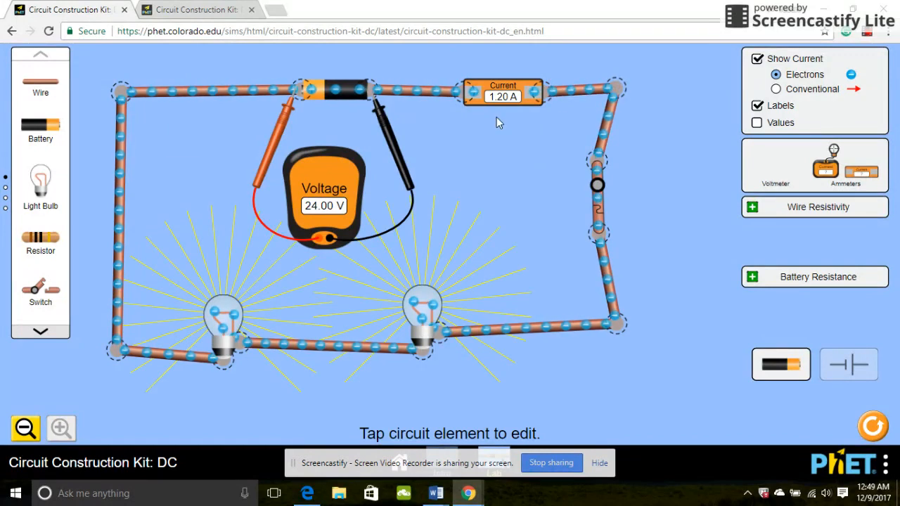